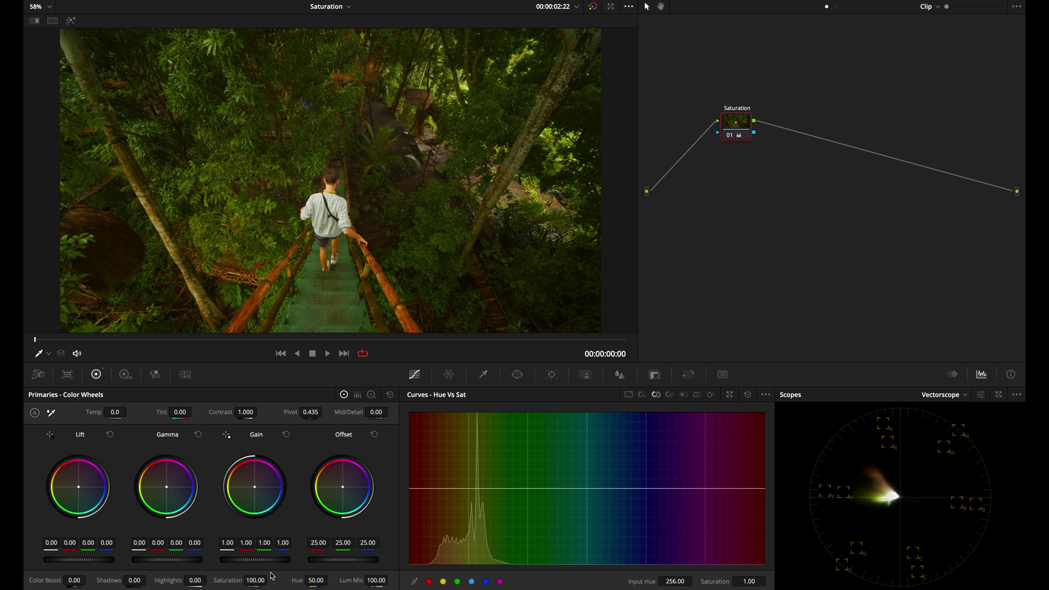
Reset the forest clip's saturation to 50, raise it to 100, and toggle the node off and on to compare
{"action": "double_click", "coordinate": [231, 582]}
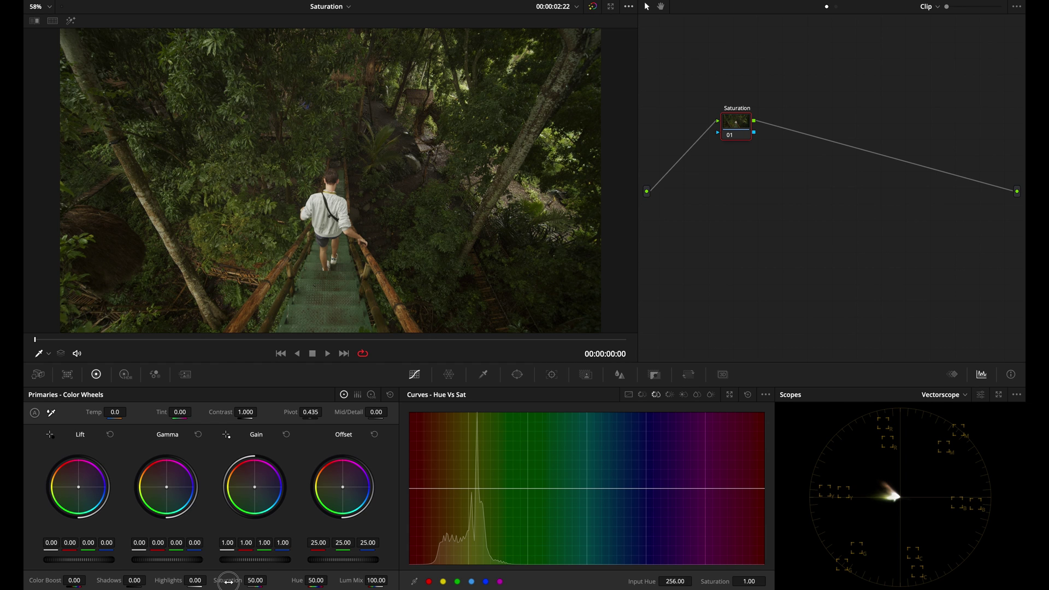
{"action": "left_click_drag", "start_coordinate": [228, 581], "coordinate": [527, 578]}
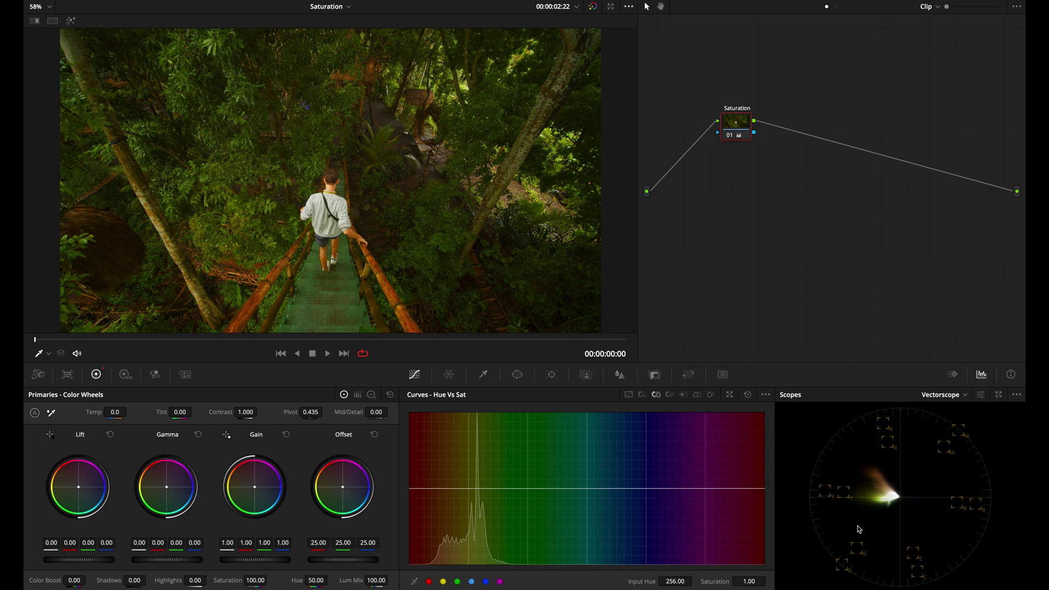
{"action": "key", "text": "ctrl+d"}
{"action": "key", "text": "ctrl+d"}
{"action": "key", "text": "ctrl+d"}
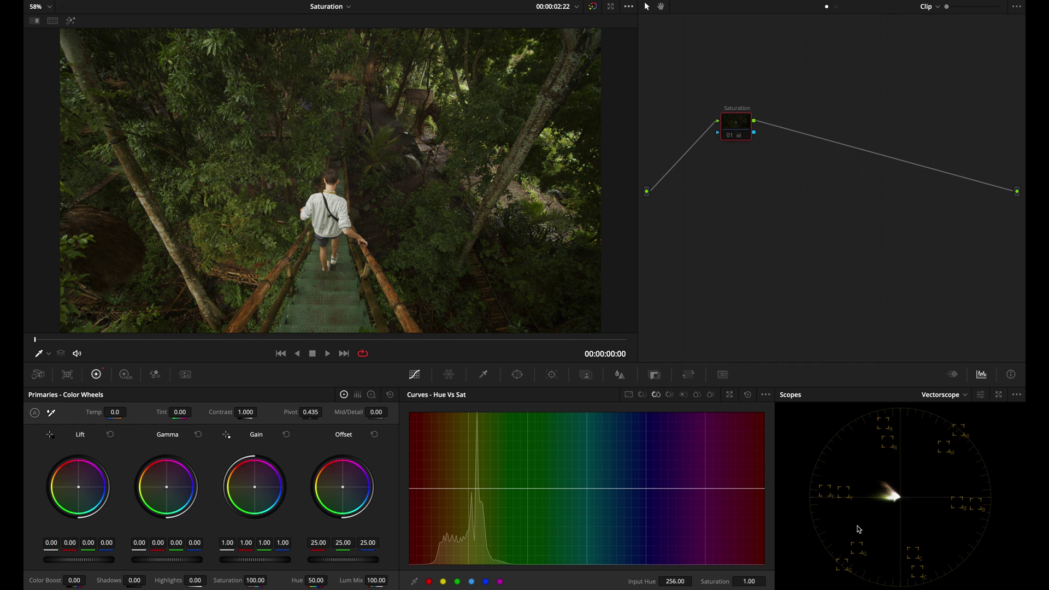
{"action": "key", "text": "ctrl+d"}
{"action": "key", "text": "ctrl+d"}
{"action": "key", "text": "ctrl+d"}
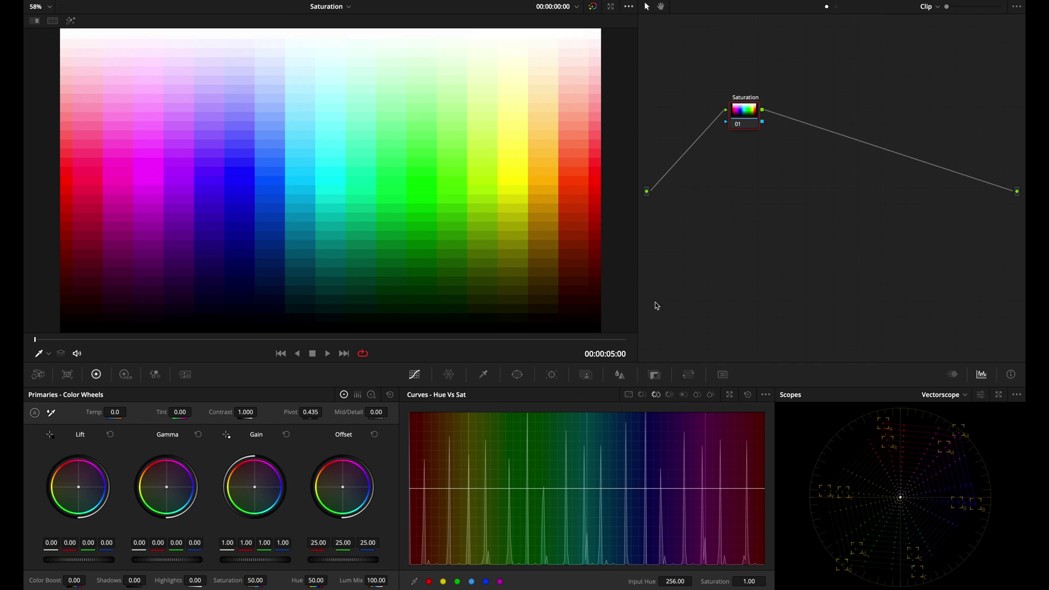
Lower the colour chart clip's saturation to 30.40
{"action": "left_click_drag", "start_coordinate": [227, 580], "coordinate": [320, 579]}
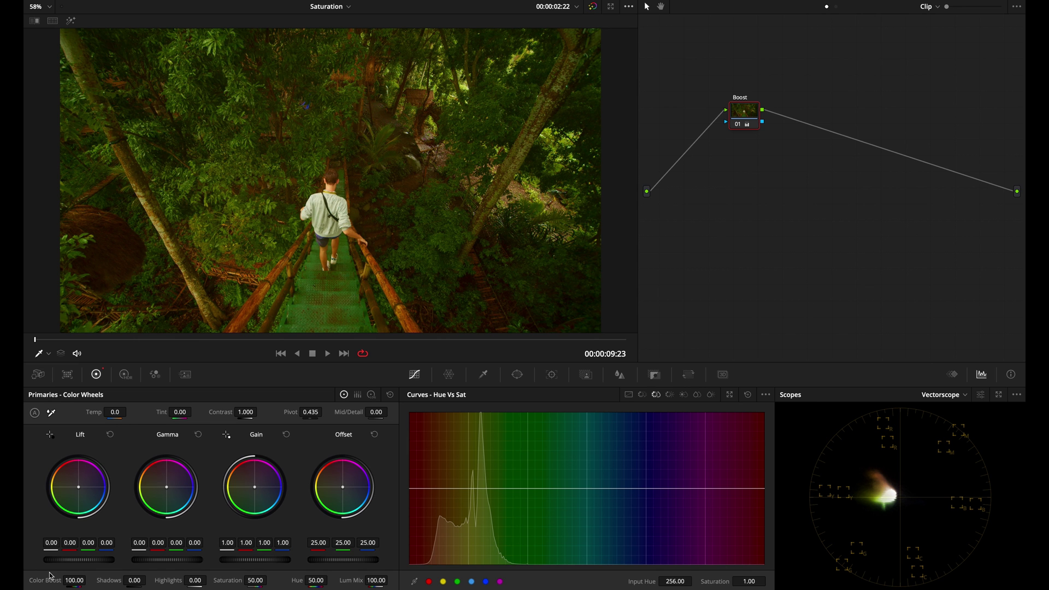
Reset the forest clip's Color Boost to 0 to compare against the boosted look
{"action": "double_click", "coordinate": [50, 579]}
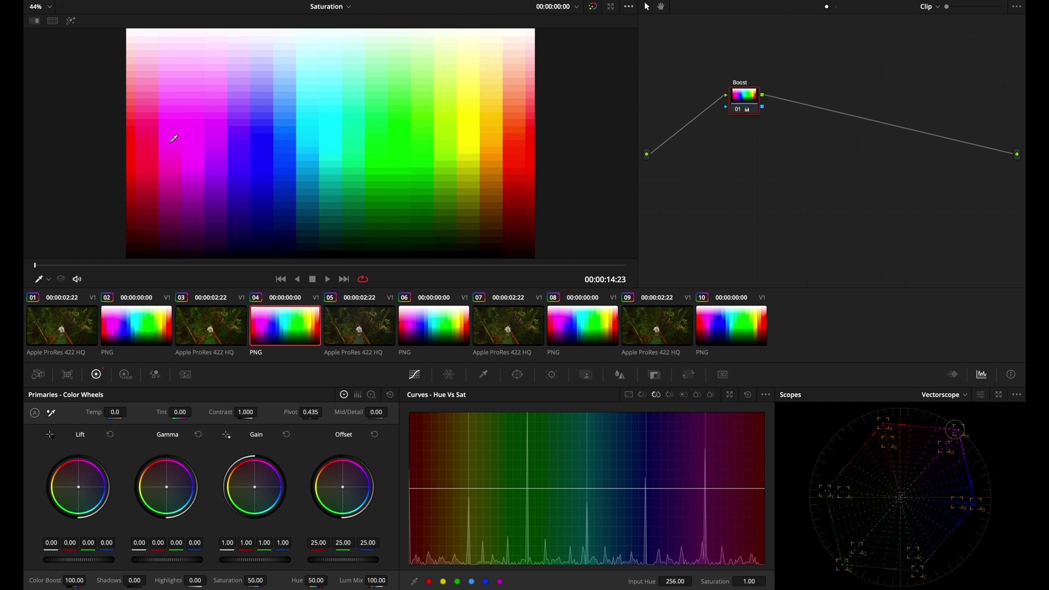
Step from colour chart clip 02 to forest clip 03 to compare the versions
{"action": "left_click", "coordinate": [150, 319]}
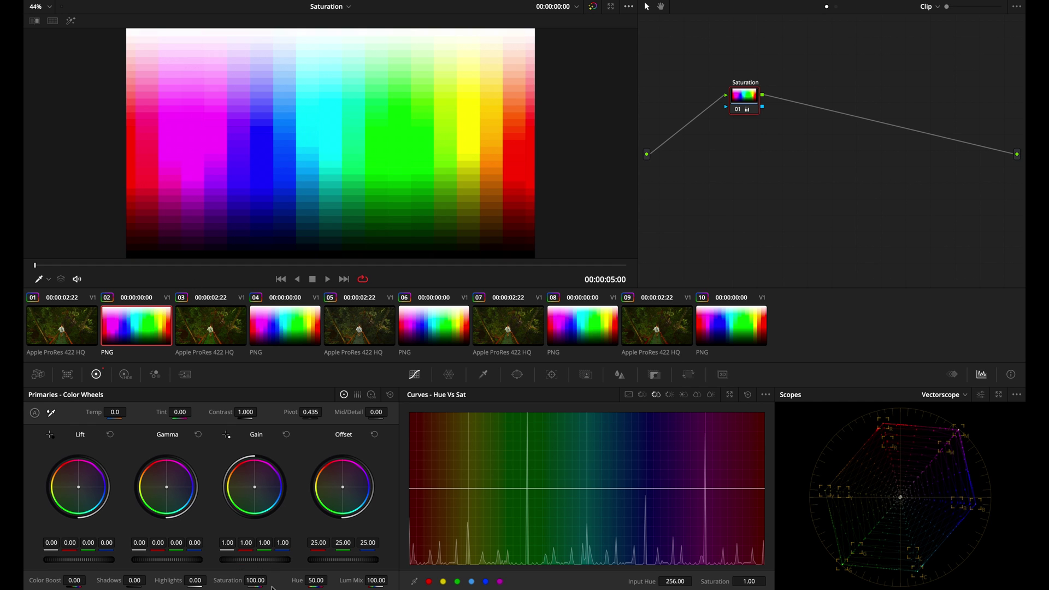
{"action": "key", "text": "Down"}
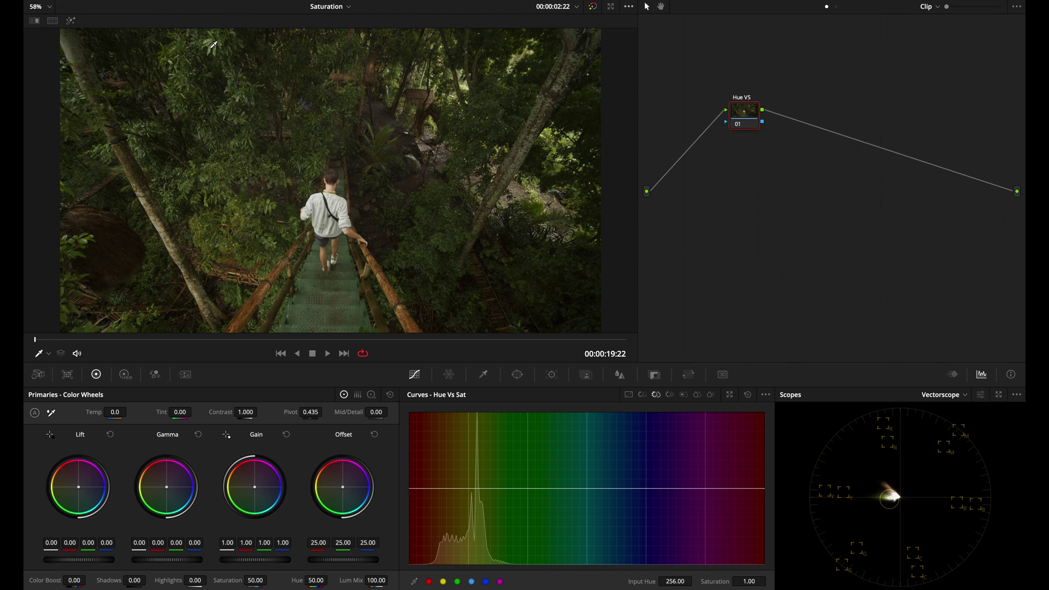
Sample a forest hue and boost its saturation to 1.52 on the Hue vs Sat curve, then show the HDR wheels
{"action": "left_click", "coordinate": [213, 44]}
{"action": "left_click", "coordinate": [484, 489]}
{"action": "left_click_drag", "start_coordinate": [484, 490], "coordinate": [483, 452]}
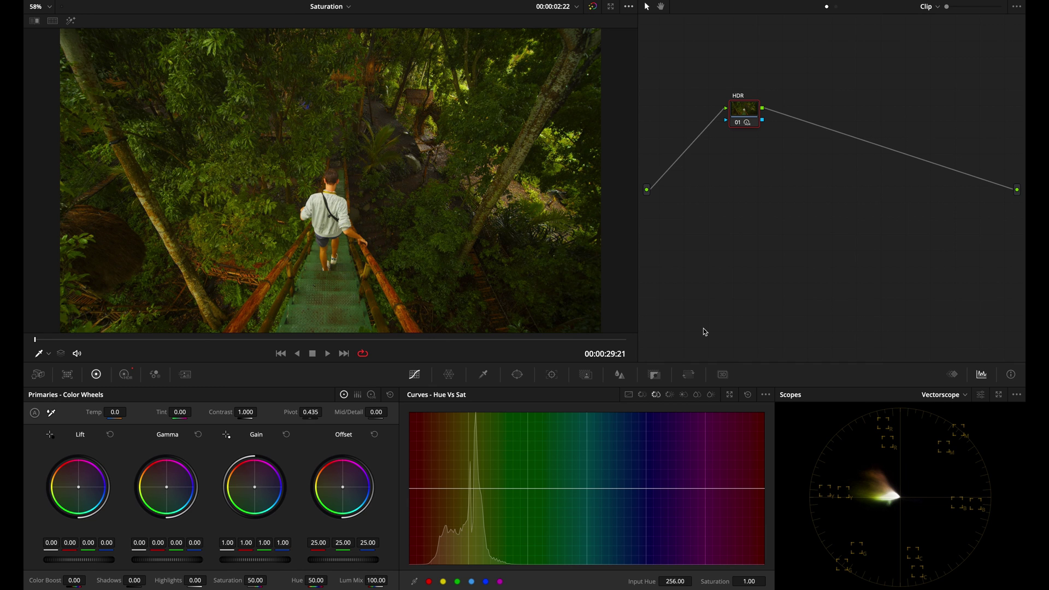
{"action": "left_click", "coordinate": [126, 374]}
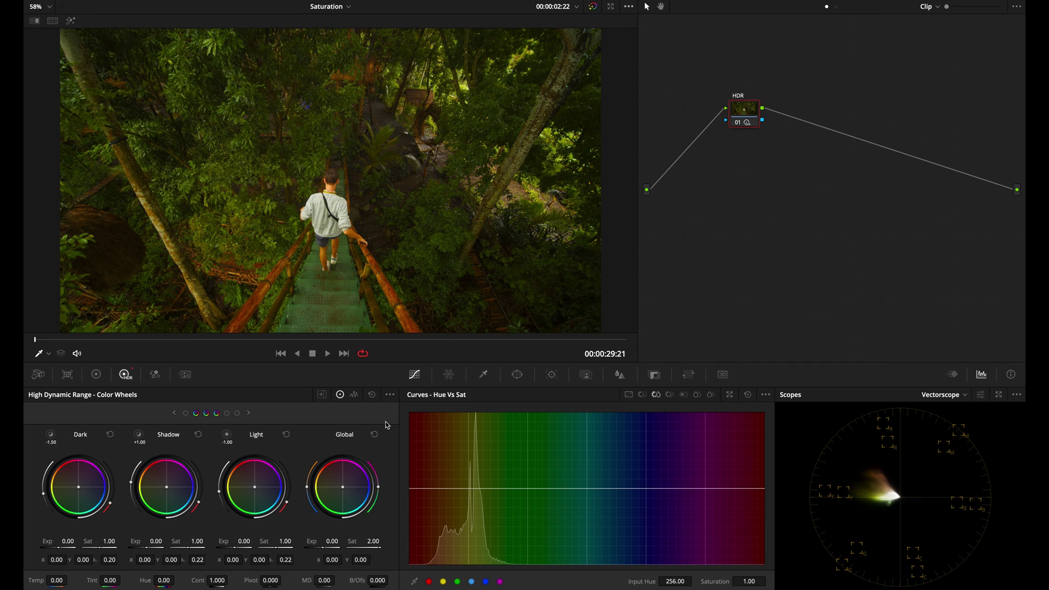
Inspect the HDR wheels' colour space options, then briefly bypass all grades to compare
{"action": "left_click", "coordinate": [390, 394]}
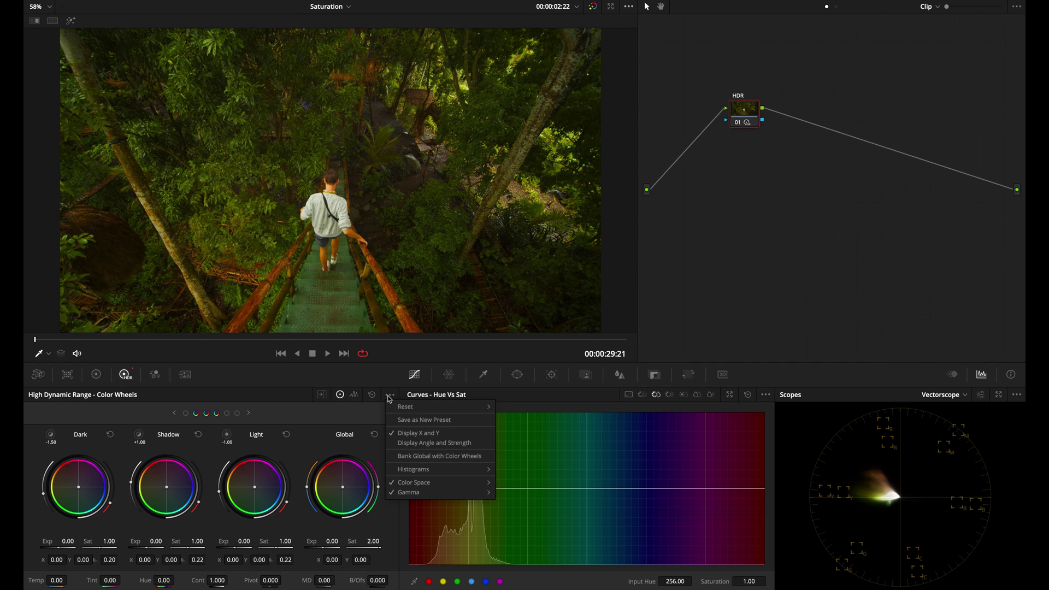
{"action": "mouse_move", "coordinate": [435, 482]}
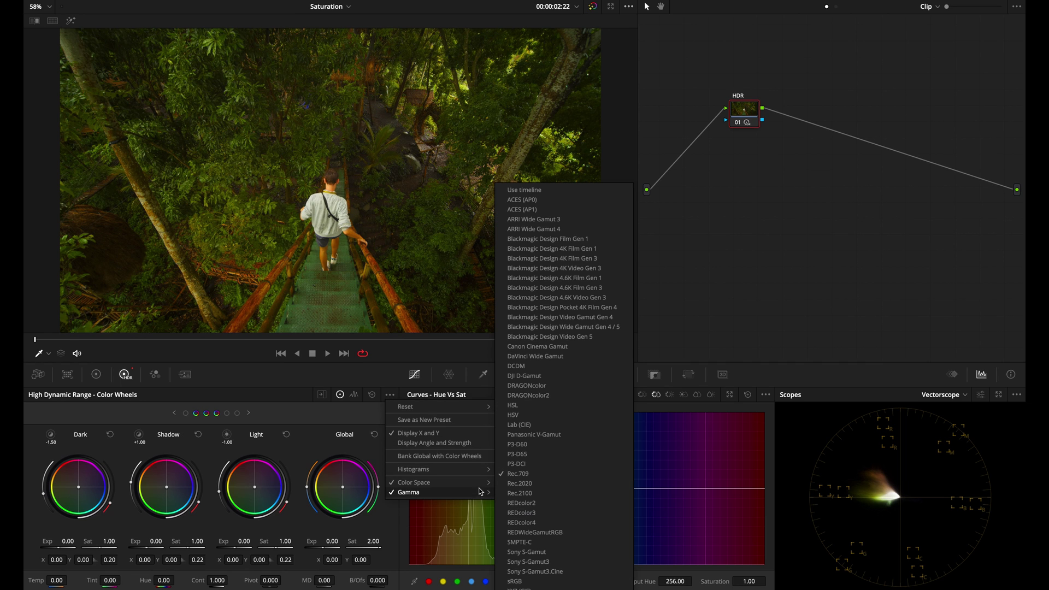
{"action": "mouse_move", "coordinate": [482, 493]}
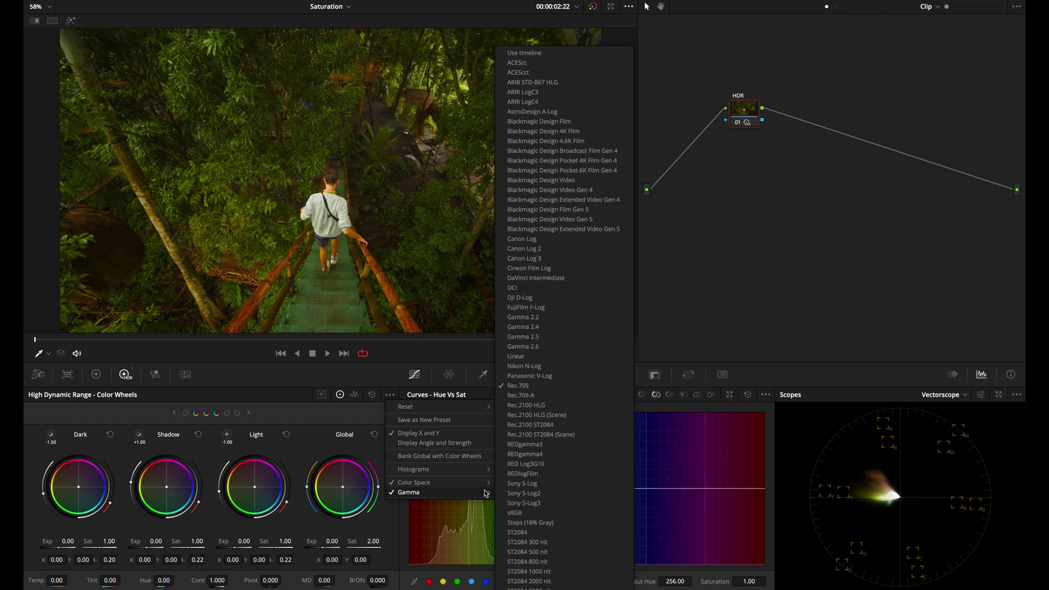
{"action": "key", "text": "Escape"}
{"action": "key", "text": "Escape"}
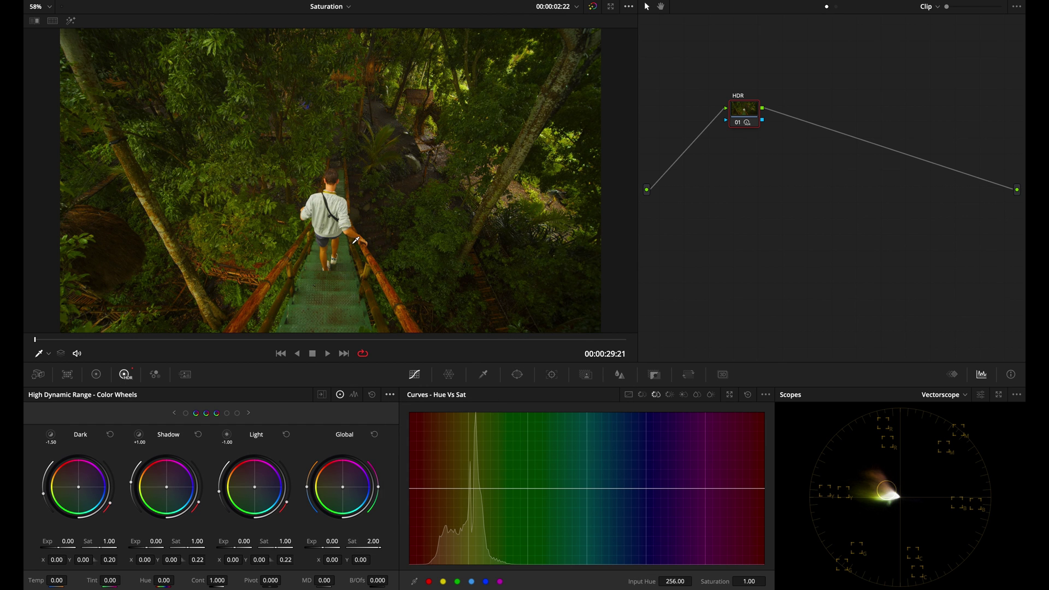
{"action": "key", "text": "shift+d"}
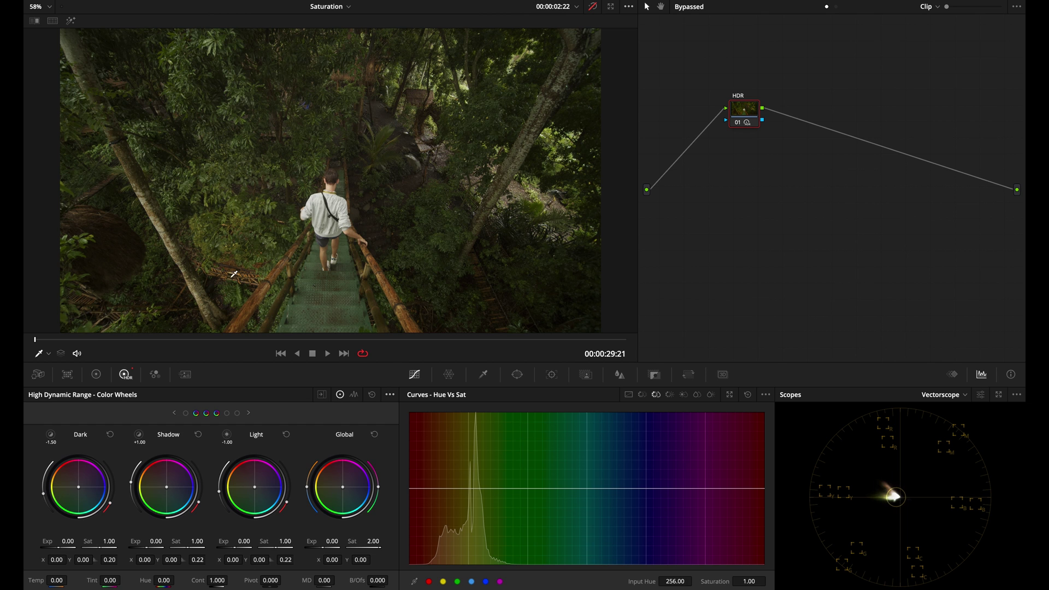
{"action": "key", "text": "shift+d"}
Review the HDR wheels' colour space list again, leaving gamma at Rec.709
{"action": "left_click", "coordinate": [389, 395]}
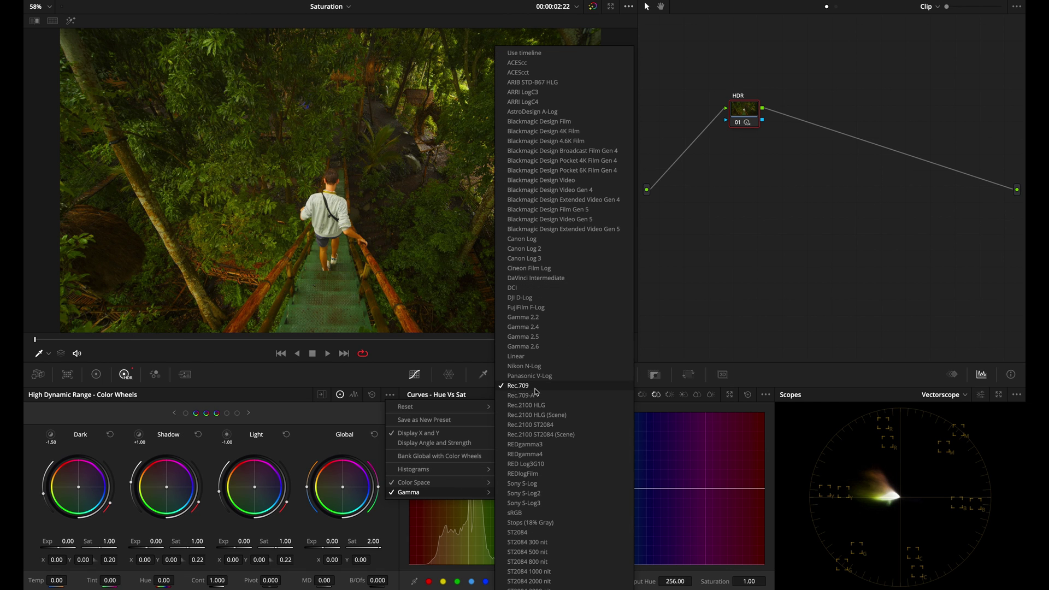
{"action": "left_click", "coordinate": [391, 394]}
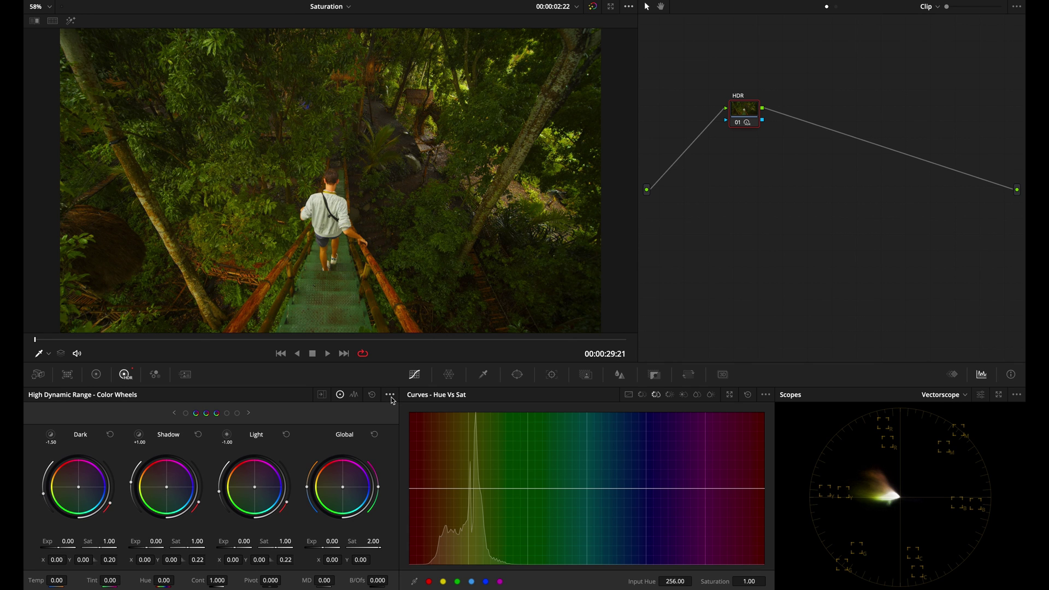
{"action": "left_click", "coordinate": [391, 398]}
{"action": "mouse_move", "coordinate": [466, 483]}
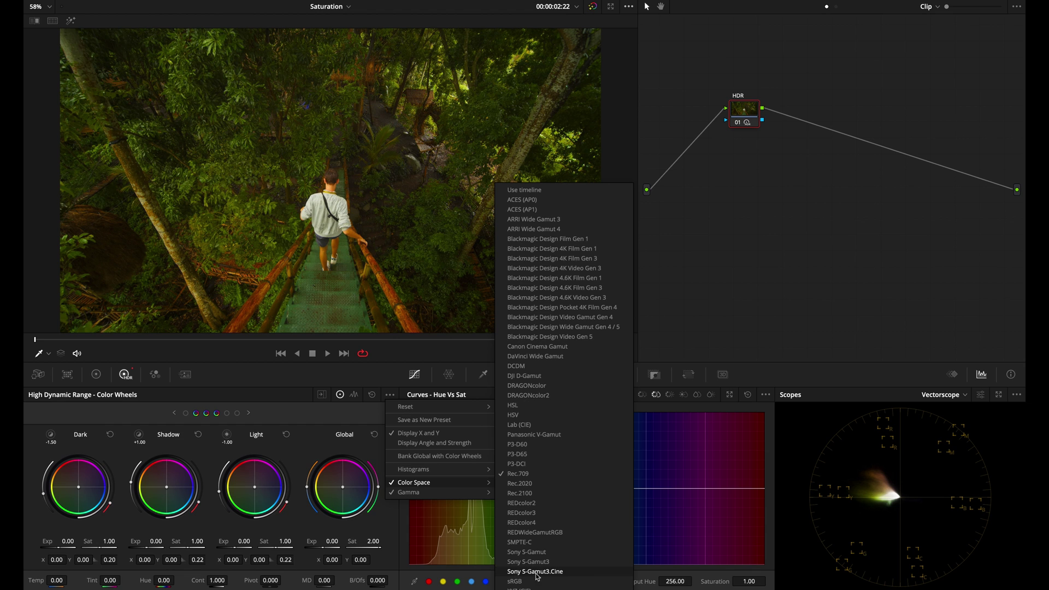
{"action": "mouse_move", "coordinate": [432, 492]}
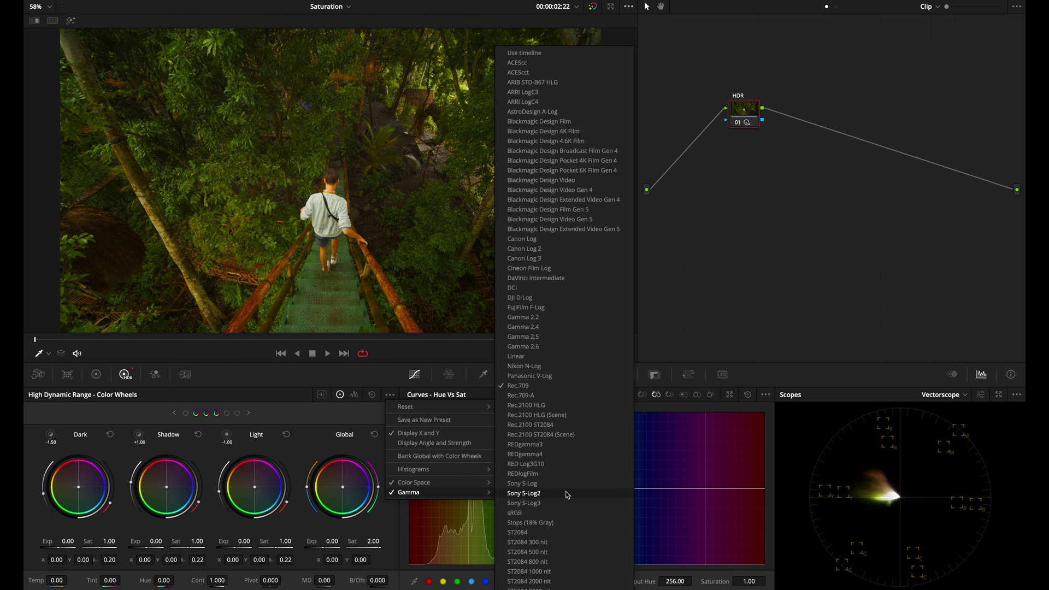
{"action": "key", "text": "Escape"}
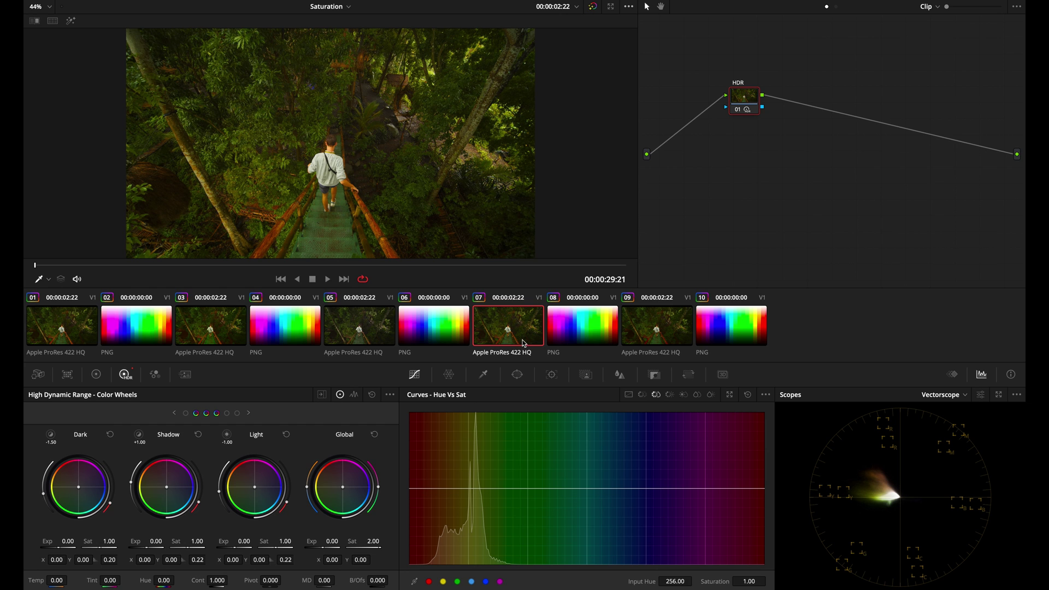
Compare clips 01, 03 and 07, from the Saturation node to the HDR node
{"action": "left_click", "coordinate": [47, 333]}
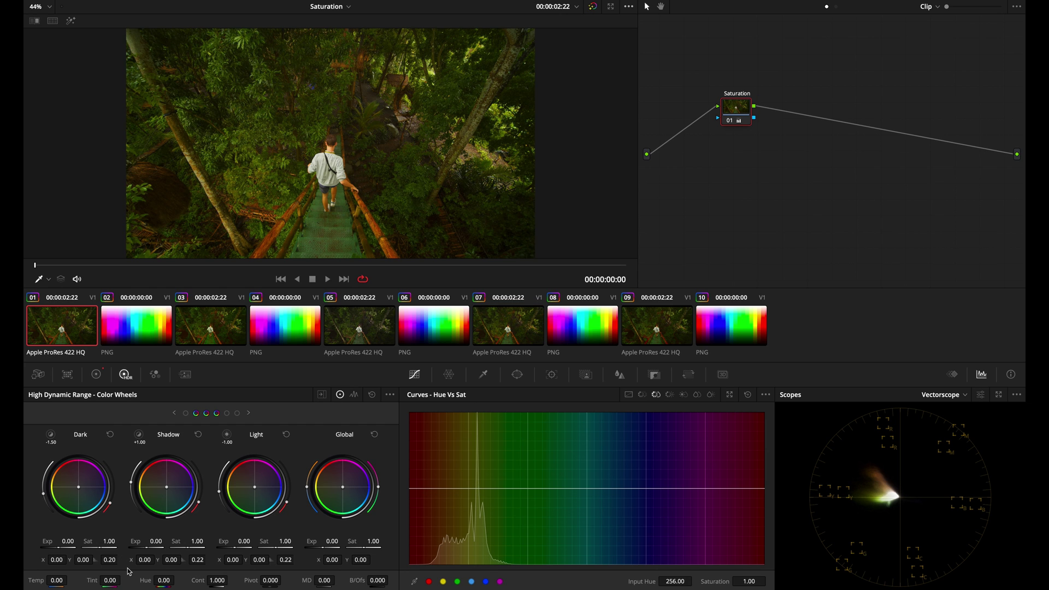
{"action": "left_click", "coordinate": [218, 342]}
{"action": "left_click", "coordinate": [518, 328]}
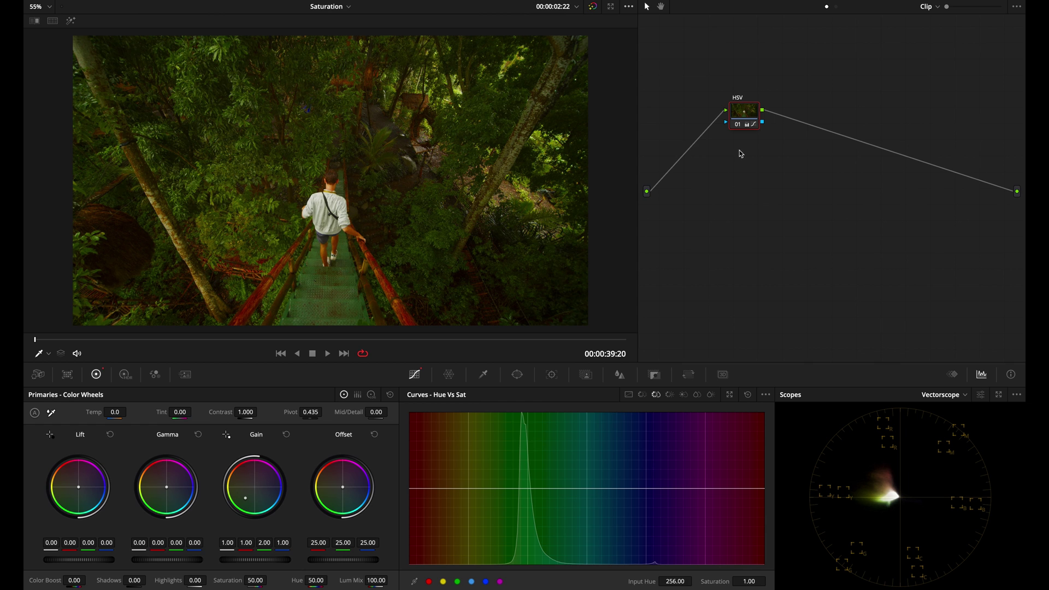
Reset the HSV node's grade and set its colour space to HSV
{"action": "right_click", "coordinate": [745, 113]}
{"action": "left_click", "coordinate": [753, 116]}
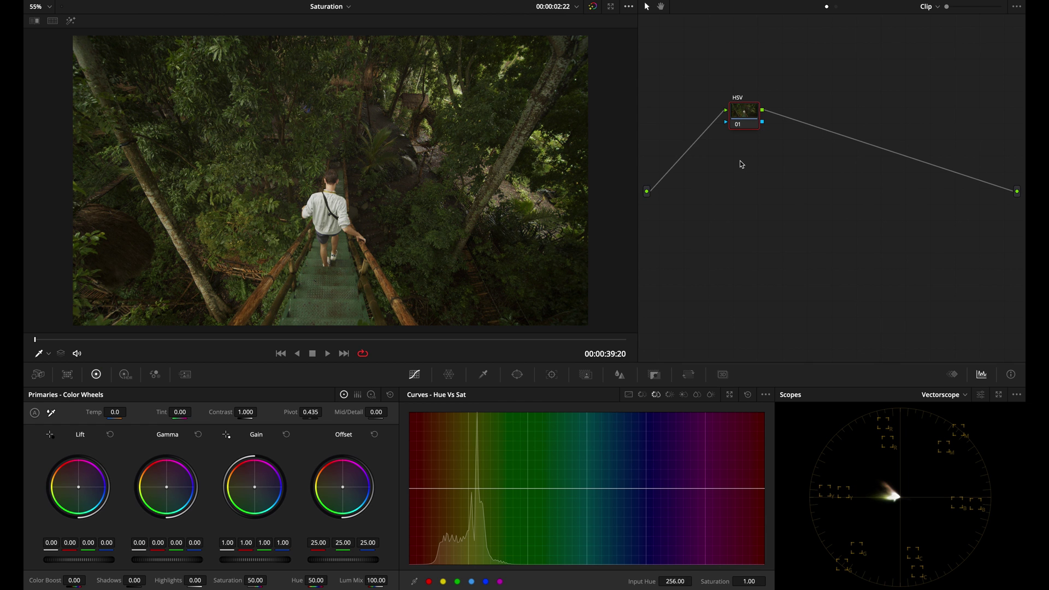
{"action": "right_click", "coordinate": [745, 114]}
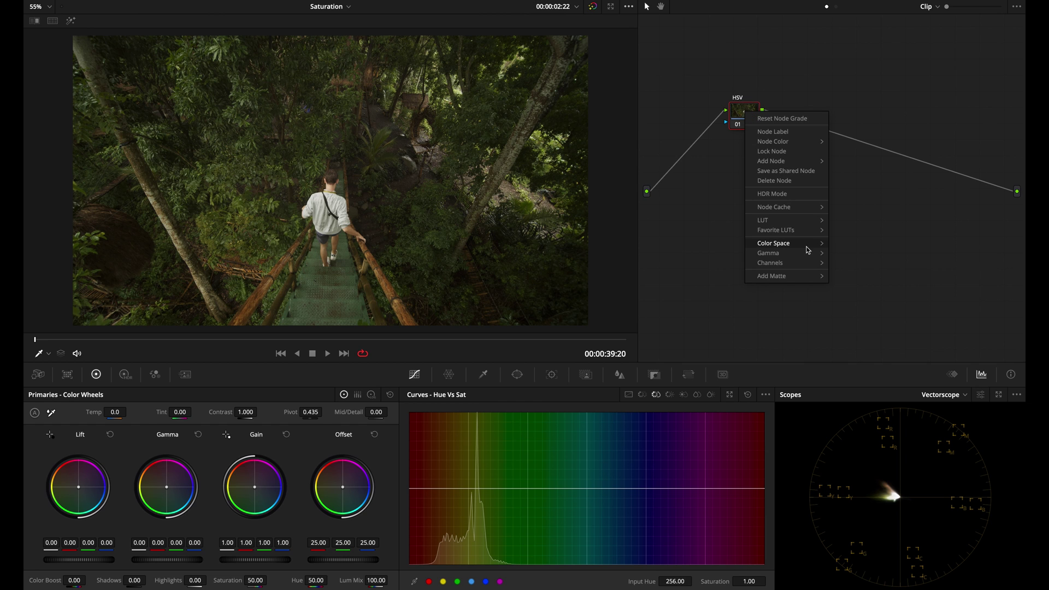
{"action": "mouse_move", "coordinate": [807, 246]}
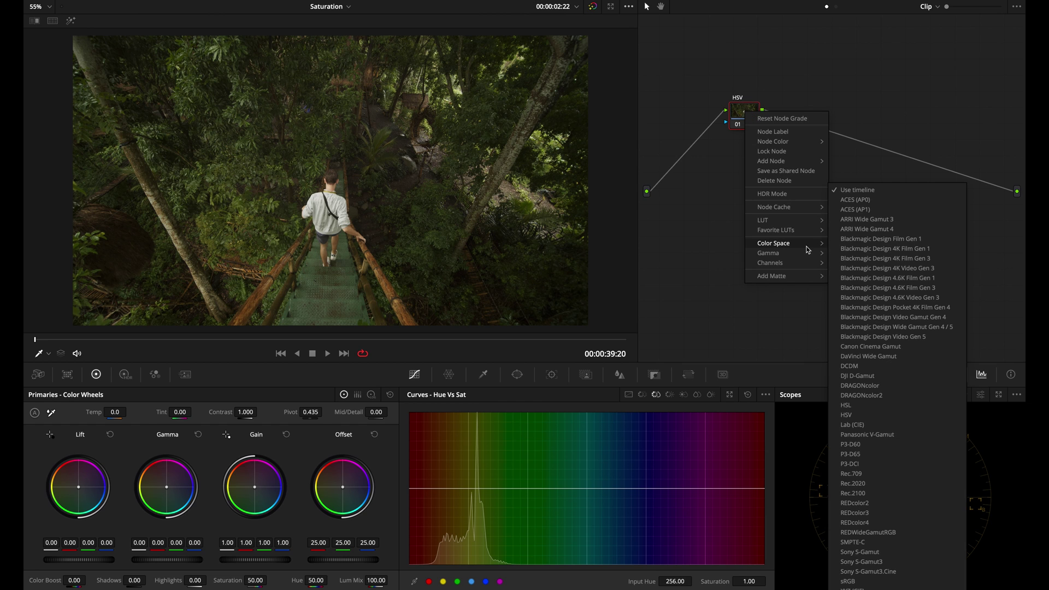
{"action": "left_click", "coordinate": [846, 415]}
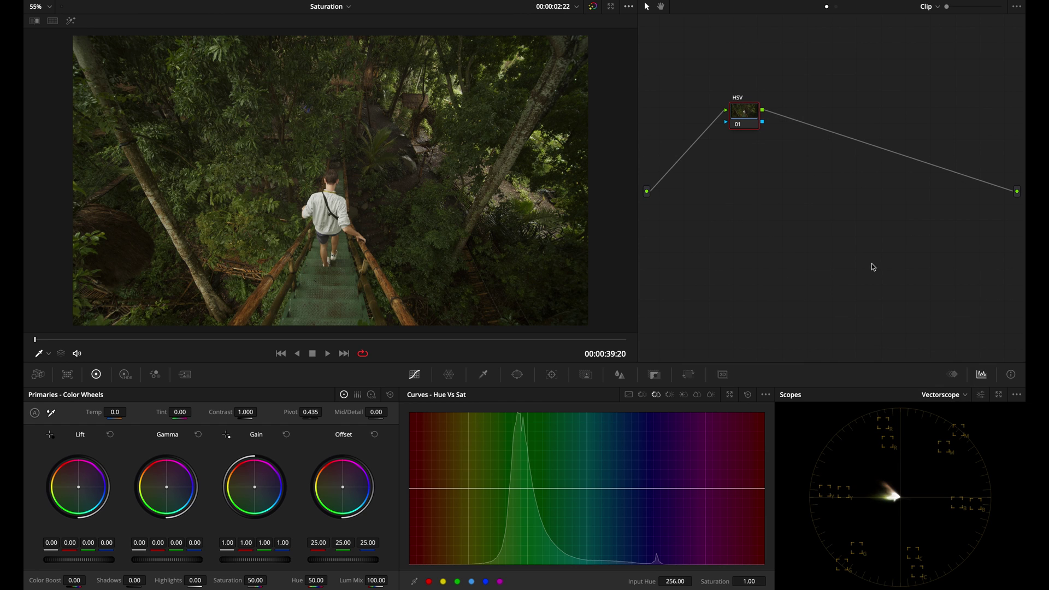
Turn off Channel 1 on the HSV node, leaving Channels 2 and 3 active
{"action": "right_click", "coordinate": [746, 116]}
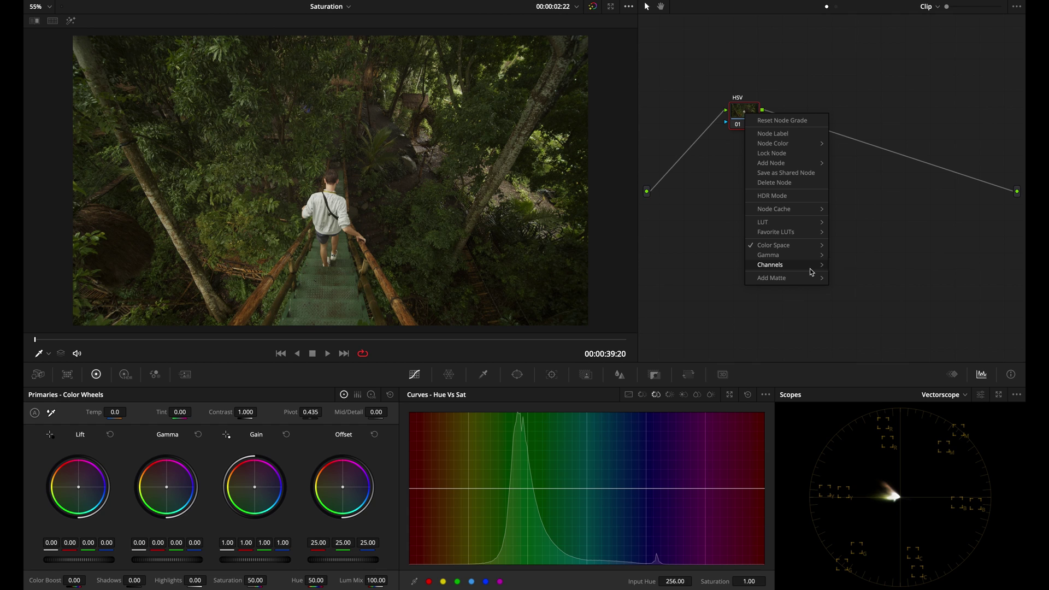
{"action": "mouse_move", "coordinate": [813, 266]}
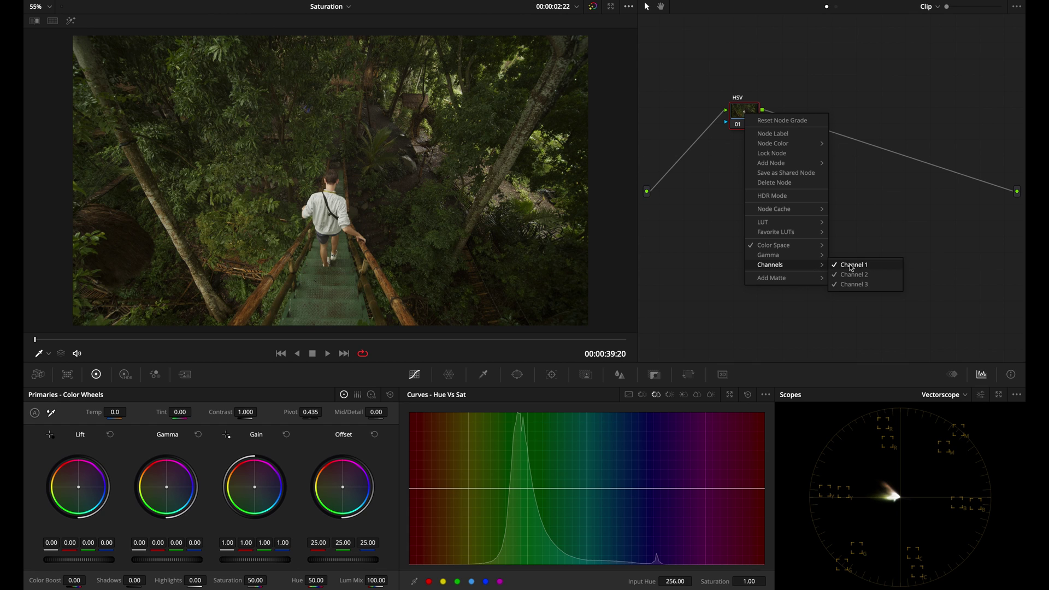
{"action": "left_click", "coordinate": [851, 266]}
{"action": "right_click", "coordinate": [743, 116]}
{"action": "mouse_move", "coordinate": [801, 267]}
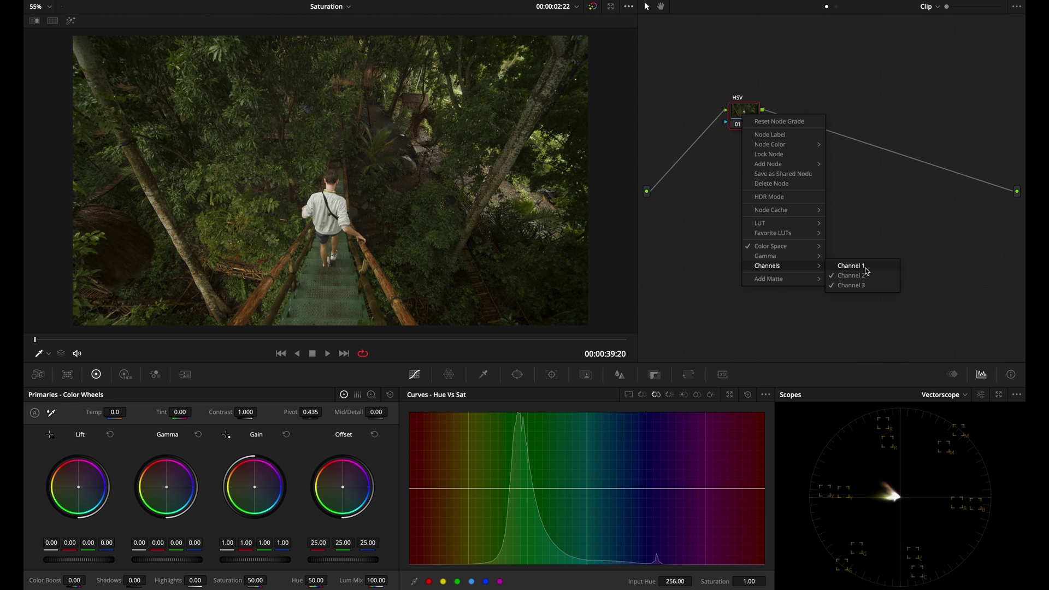
{"action": "left_click", "coordinate": [851, 285]}
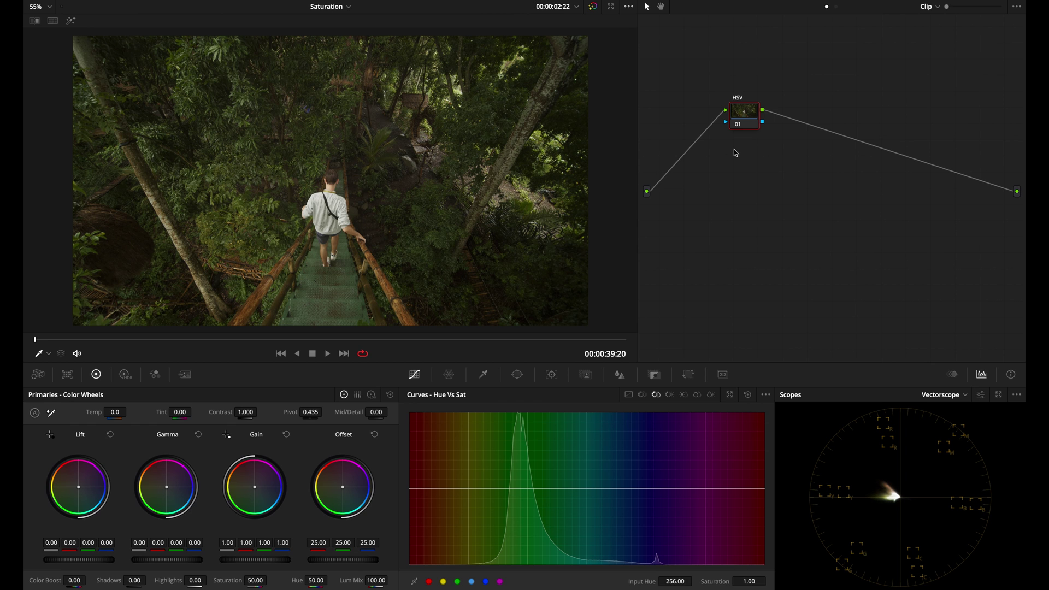
Try the Gain wheel and a green curve point, then raise Gain green to 1.50
{"action": "left_click_drag", "start_coordinate": [241, 560], "coordinate": [318, 557]}
{"action": "left_click_drag", "start_coordinate": [428, 554], "coordinate": [314, 541]}
{"action": "left_click", "coordinate": [624, 397]}
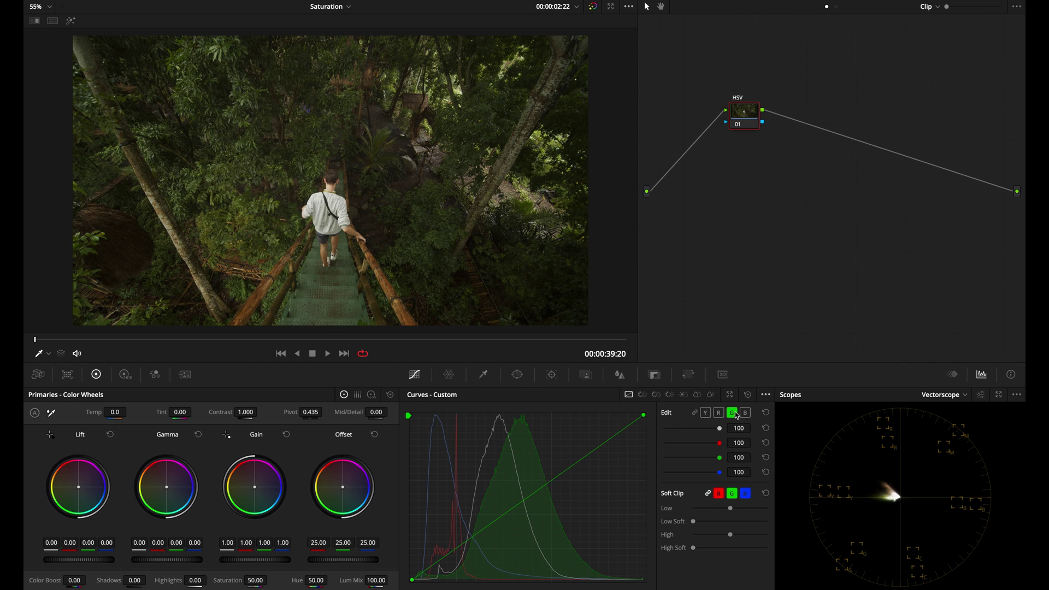
{"action": "left_click_drag", "start_coordinate": [529, 496], "coordinate": [499, 466]}
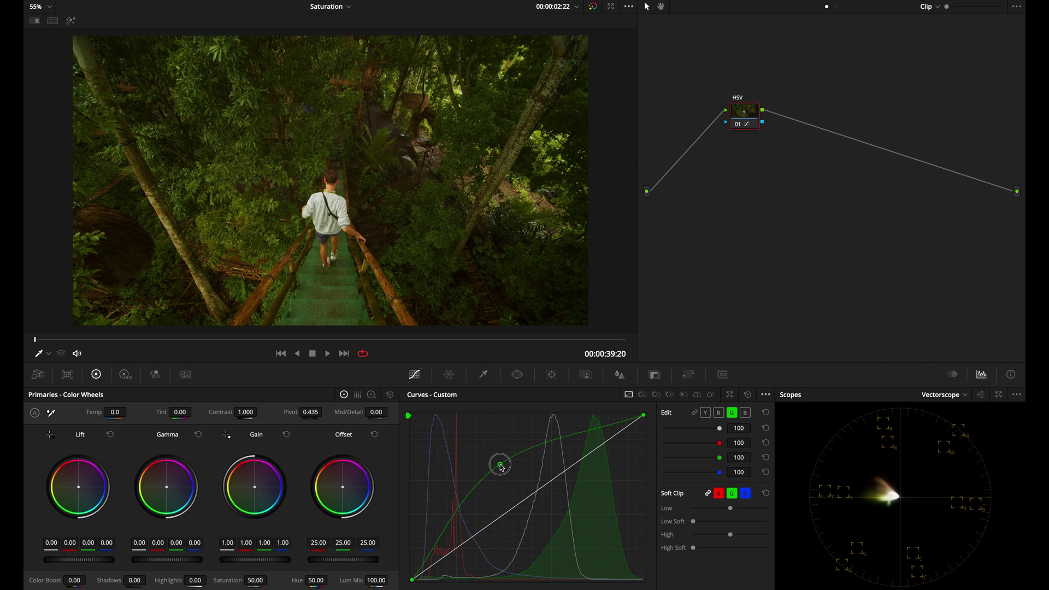
{"action": "right_click", "coordinate": [498, 466]}
{"action": "left_click_drag", "start_coordinate": [265, 543], "coordinate": [379, 544]}
{"action": "key", "text": "shift+z"}
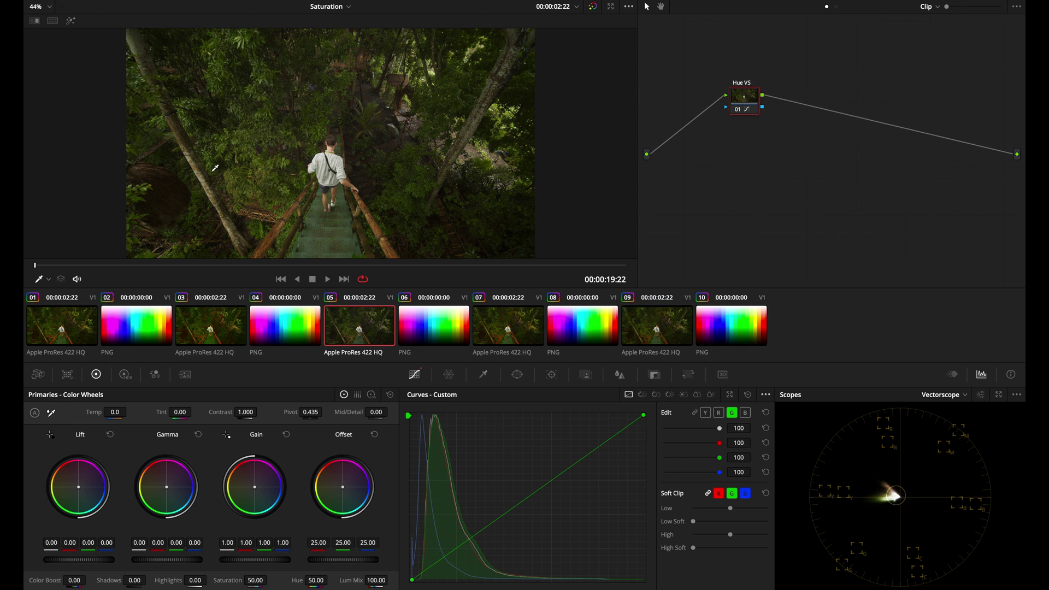
Show the Hue vs Sat curve and compare clip 01's Saturation grade with clip 07's HDR grade
{"action": "left_click", "coordinate": [654, 395]}
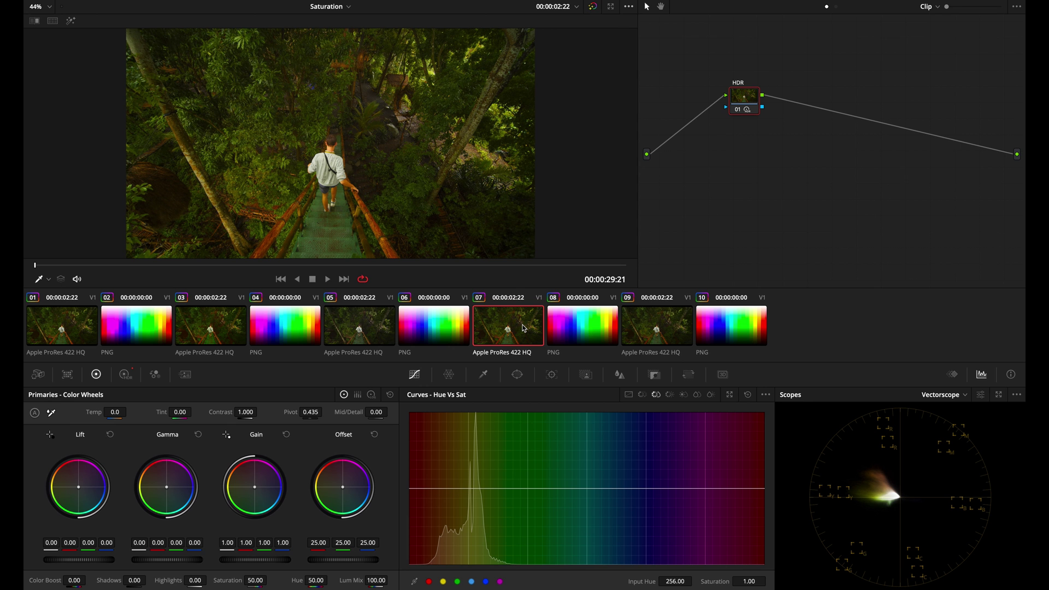
{"action": "left_click", "coordinate": [57, 331]}
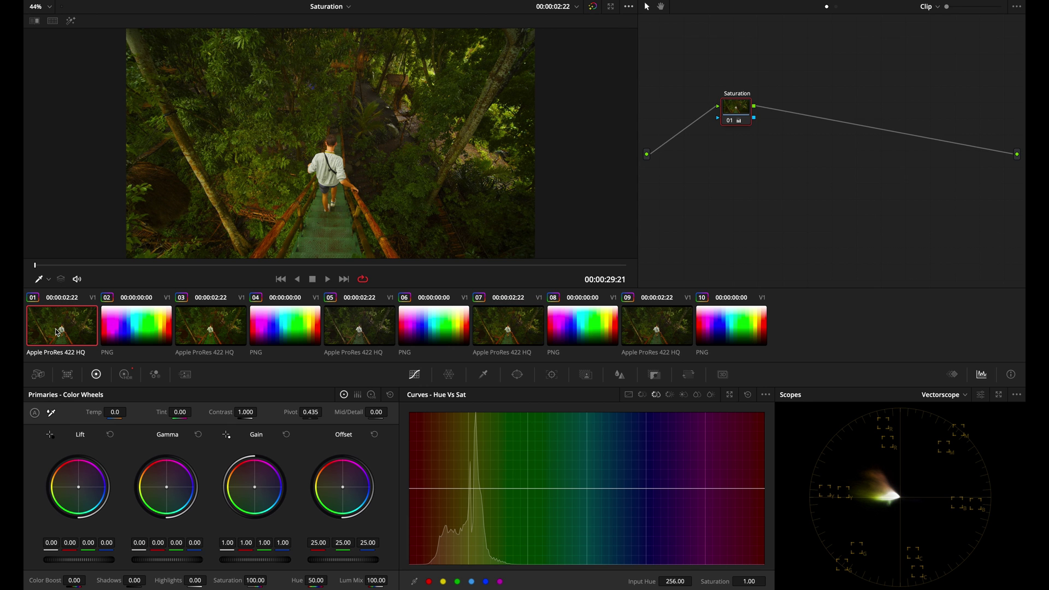
{"action": "left_click", "coordinate": [501, 333]}
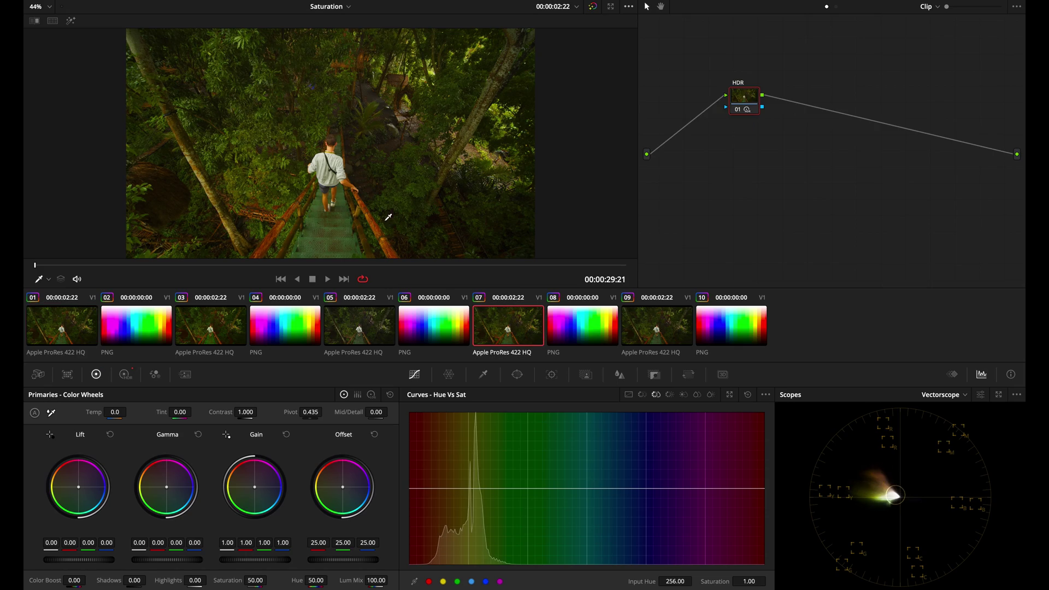